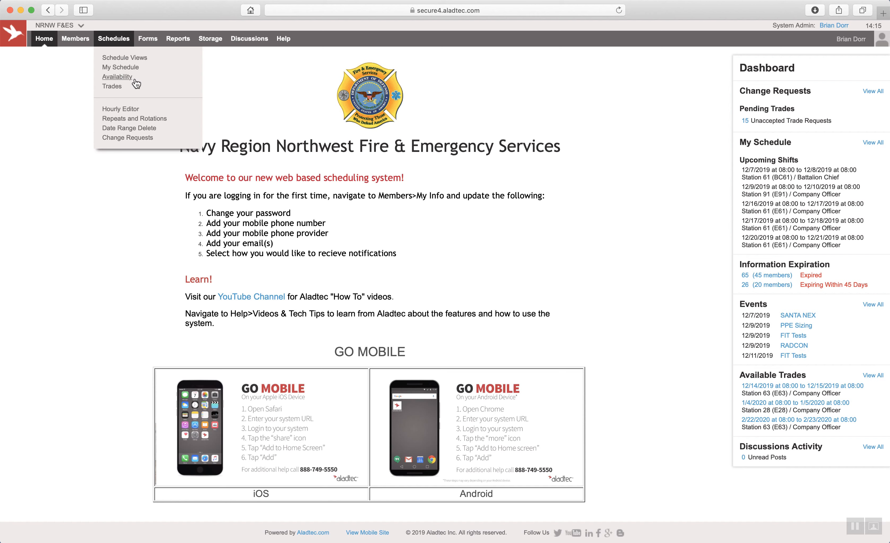
Step: Open the member Availability schedule and keep it filtered to BAT 2
left_click(126, 77)
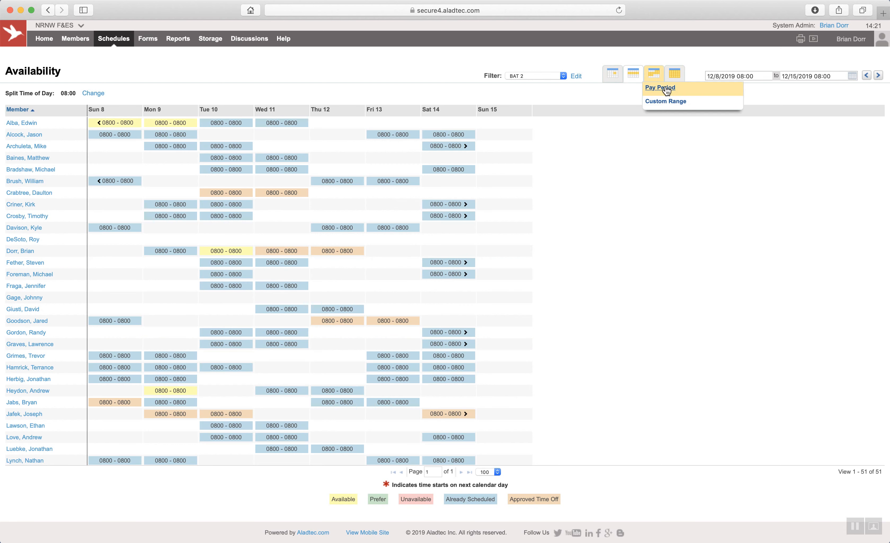
left_click(563, 76)
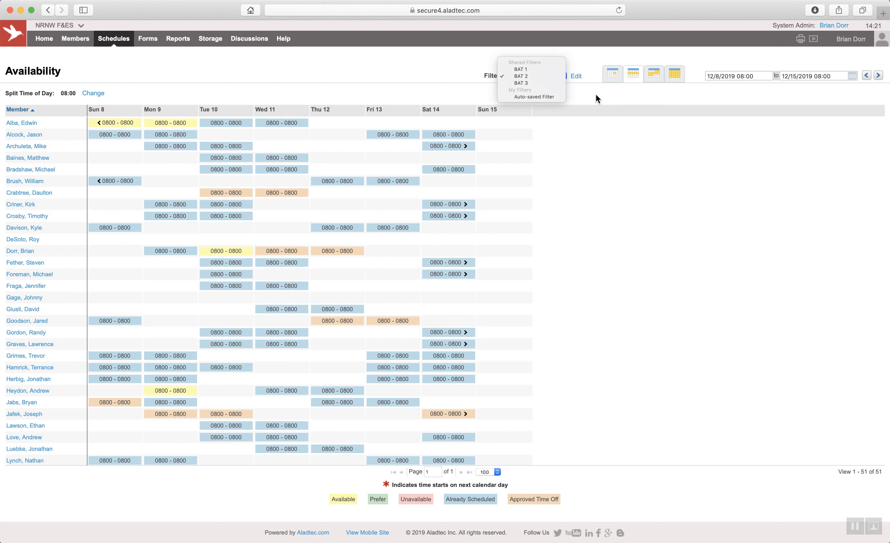
left_click(554, 77)
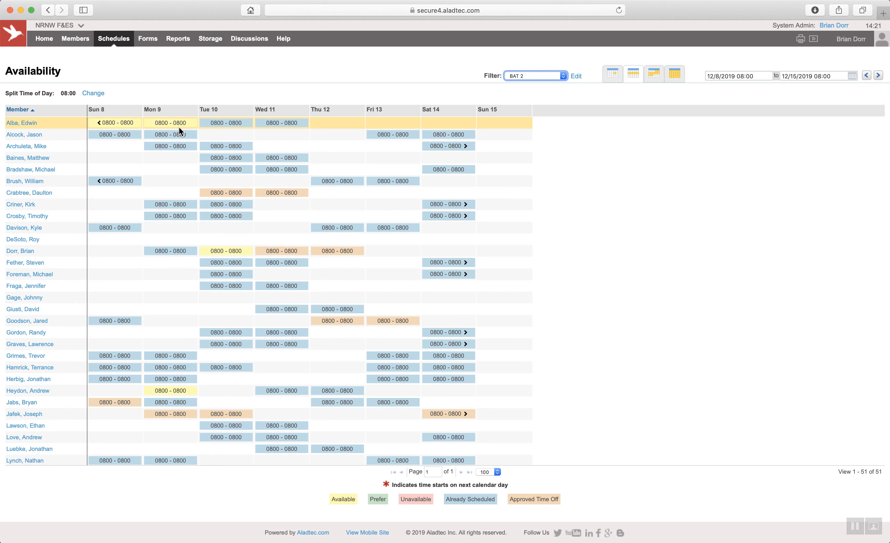
Step: Look through the BAT 2 availability list for members marked available between 12/8/2019 and 12/15/2019
scroll(527, 236, "down", 5)
scroll(527, 237, "down", 5)
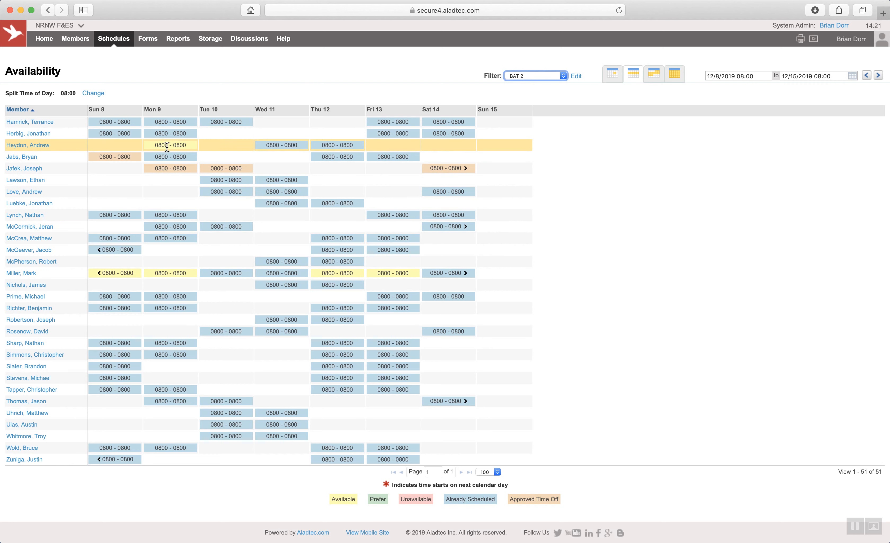
scroll(167, 140, "up", 3)
scroll(167, 139, "up", 5)
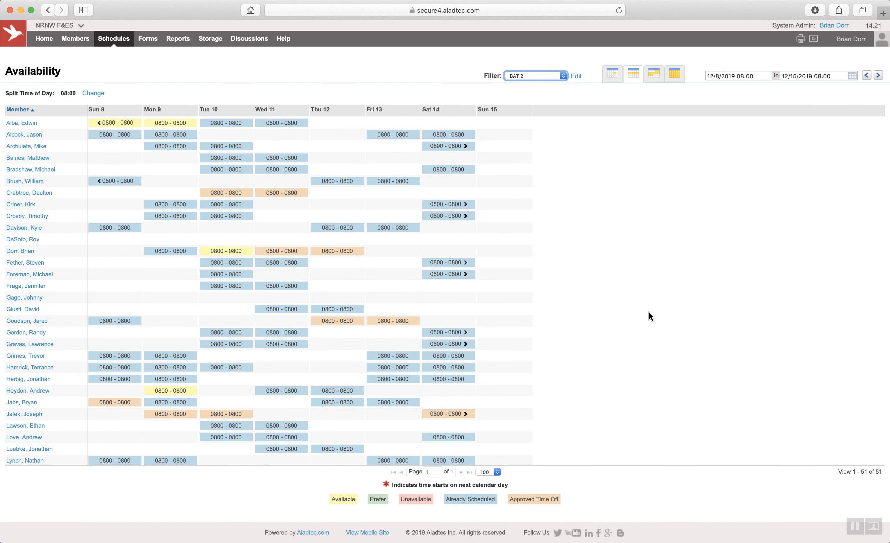
scroll(649, 312, "down", 8)
scroll(649, 312, "up", 8)
left_click(368, 71)
Step: Open the Members database in a new browser tab and switch to it
right_click(75, 39)
left_click(95, 42)
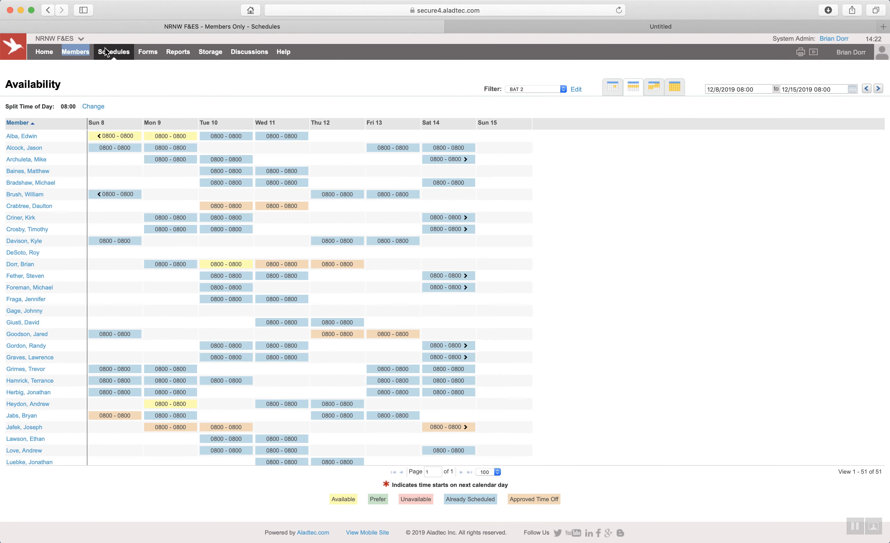
left_click(577, 29)
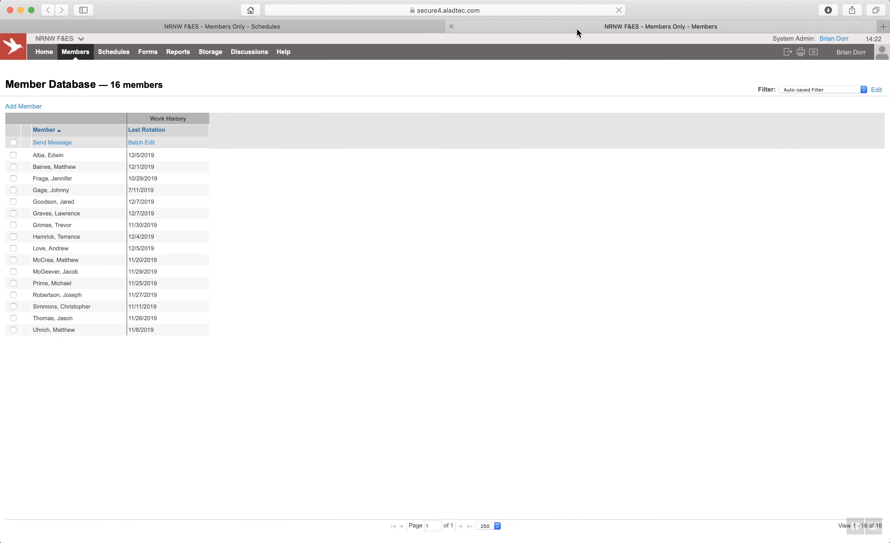
Step: Filter the member database by VOT 61 & 62 and sort it by Last VOT in ascending order
left_click(860, 89)
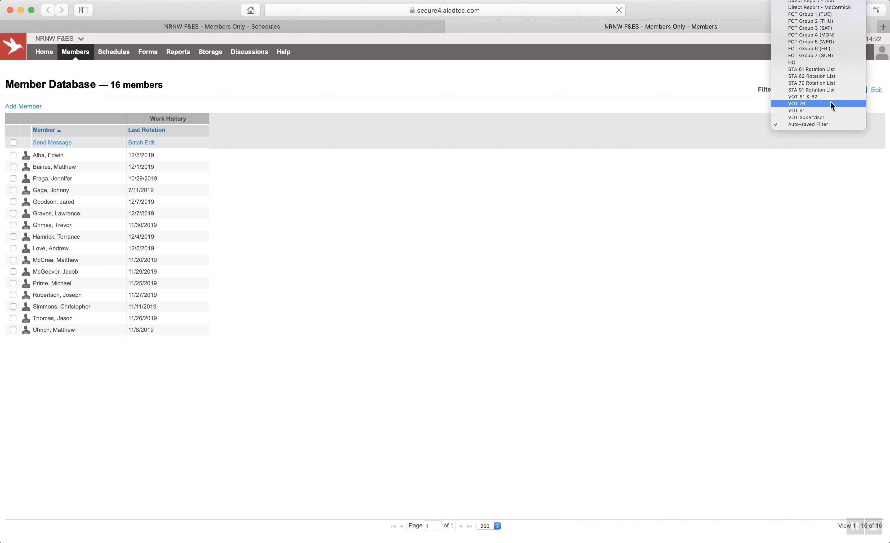
scroll(829, 102, "up", 3)
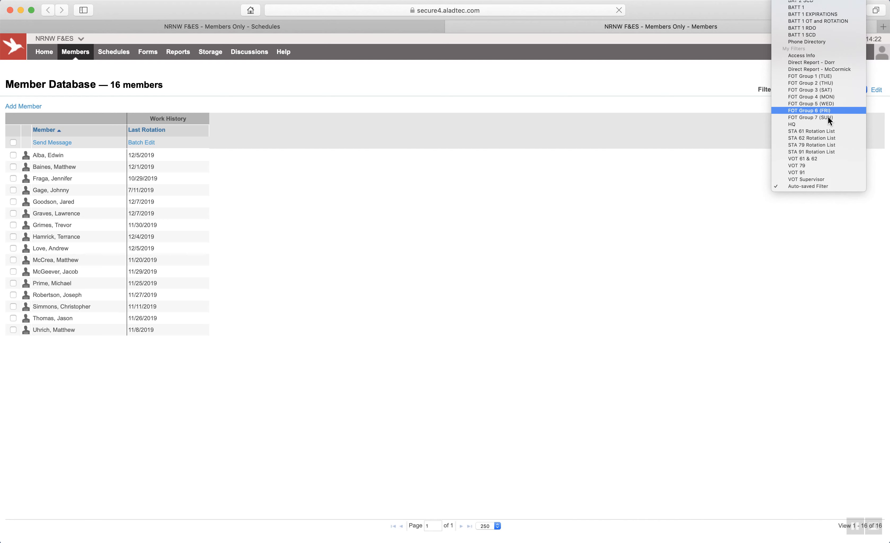
left_click(826, 158)
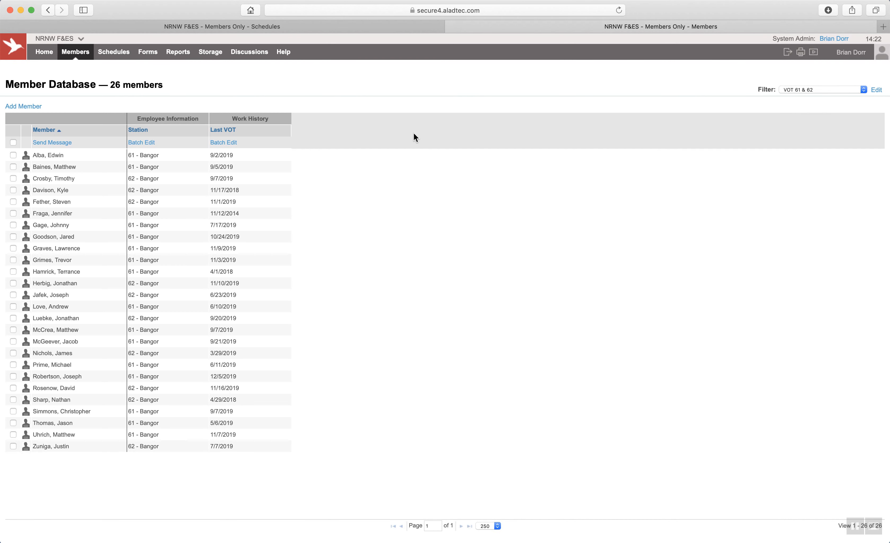
left_click(223, 130)
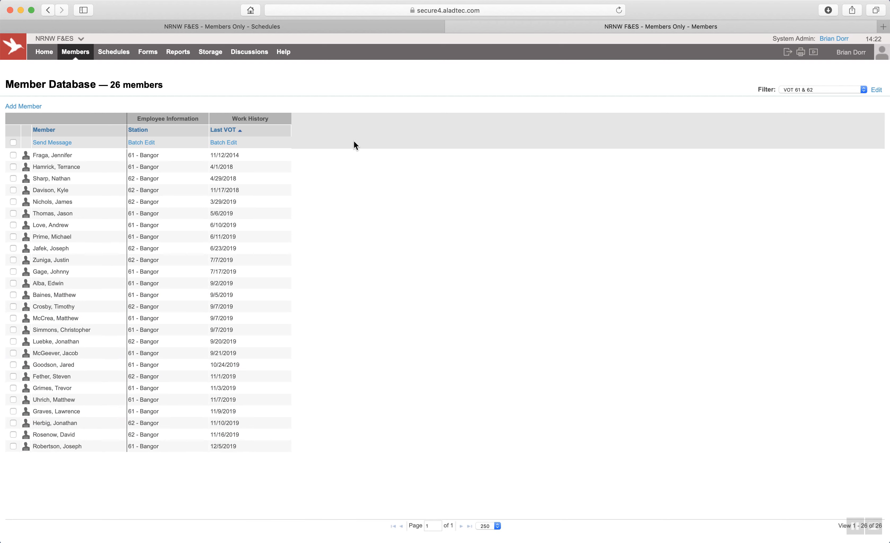
Step: Return to the Availability schedule and check which members are marked available on Monday the 9th
left_click(335, 27)
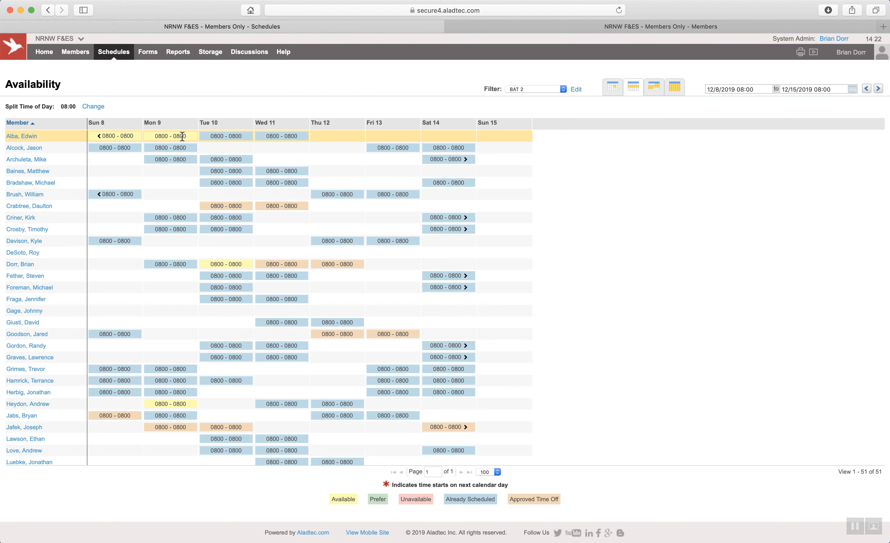
scroll(189, 277, "down", 2)
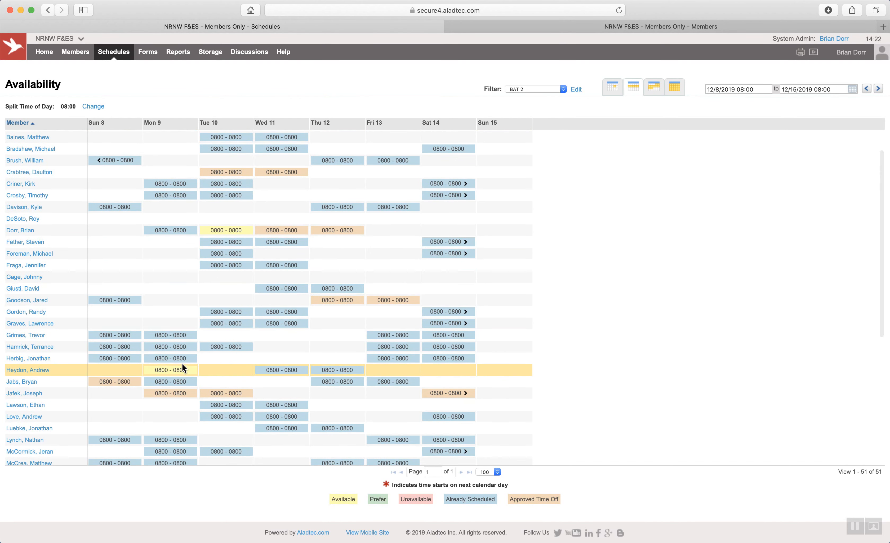
scroll(183, 367, "down", 10)
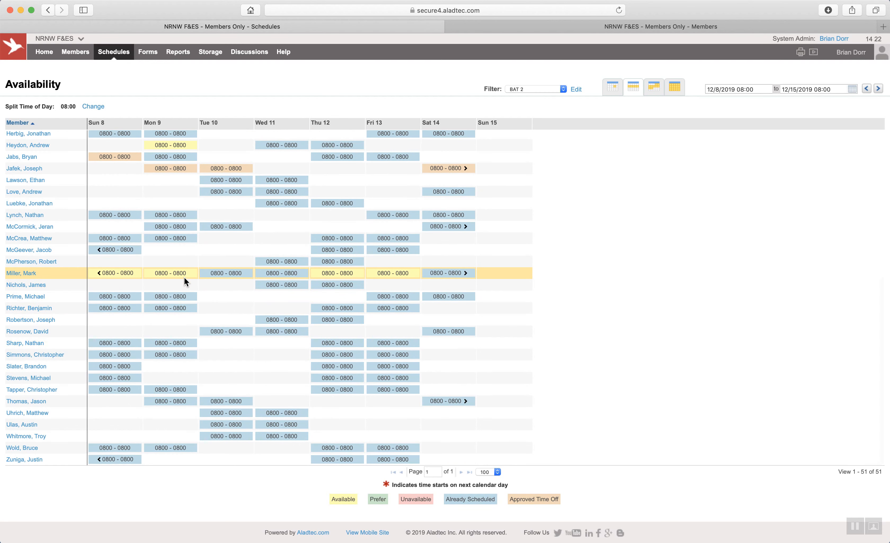
scroll(184, 277, "up", 12)
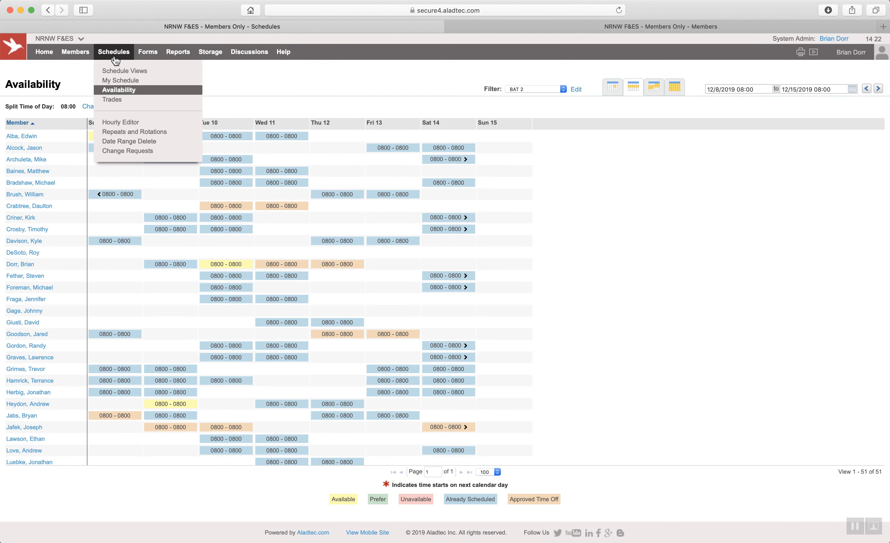
Step: Open Schedule Views in a new browser tab and switch to it
right_click(117, 68)
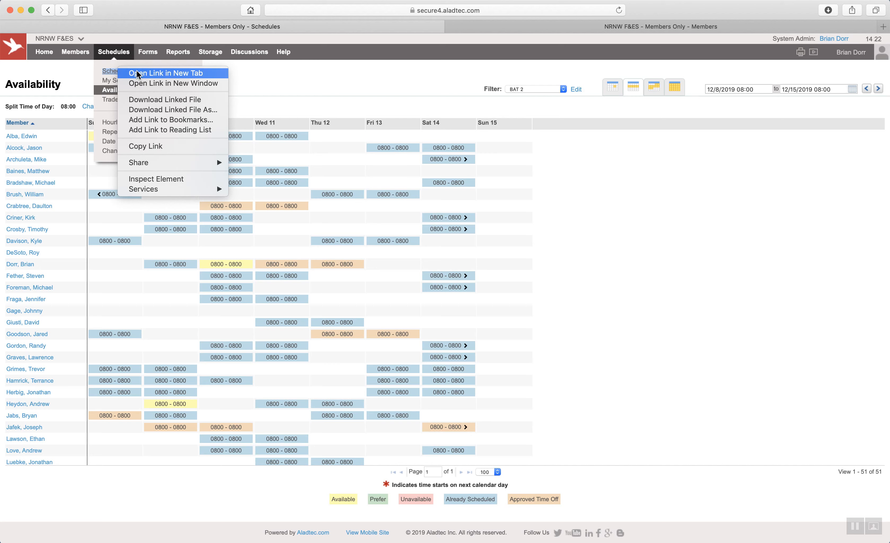
left_click(146, 71)
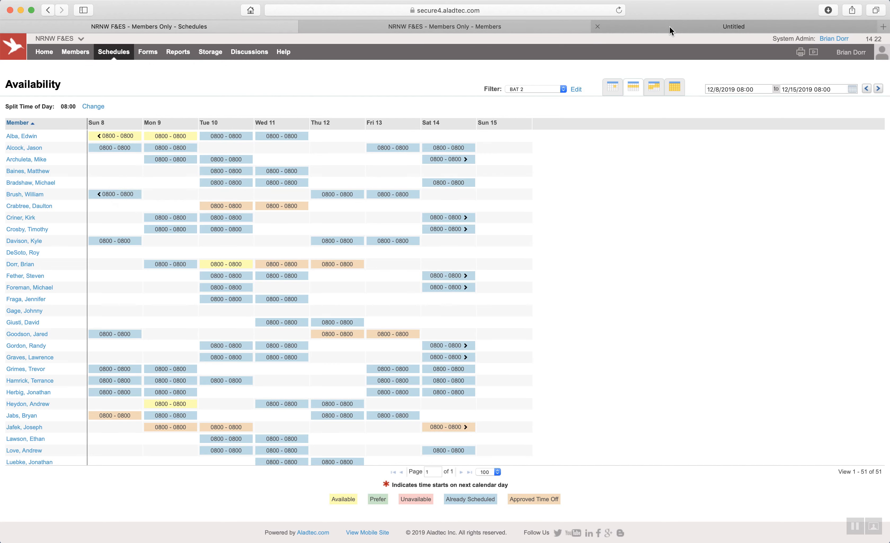
left_click(669, 27)
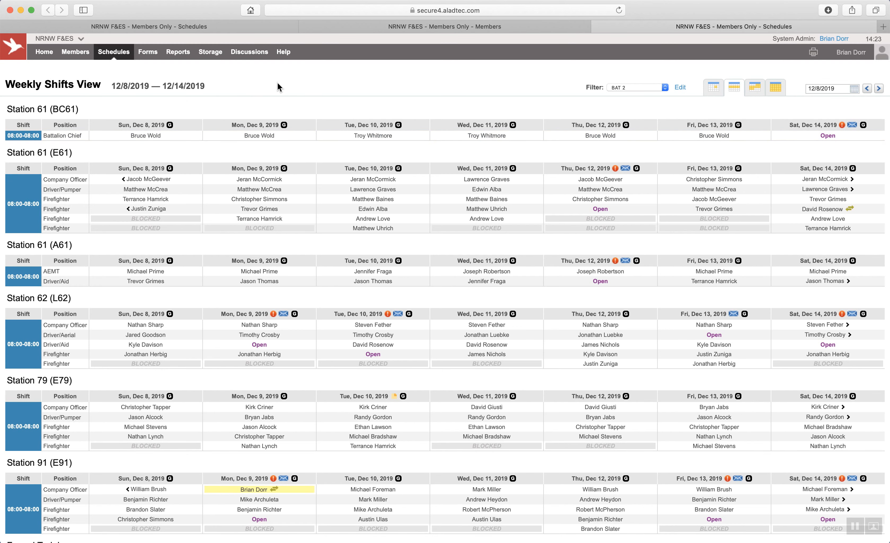
Step: Revisit the member database and Availability pages, ending on the Weekly Shifts View
left_click(371, 27)
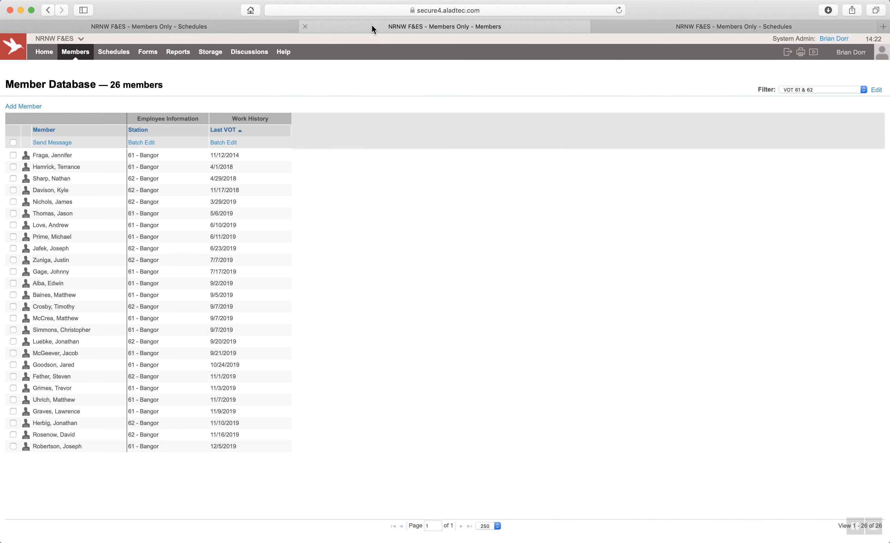
left_click(220, 24)
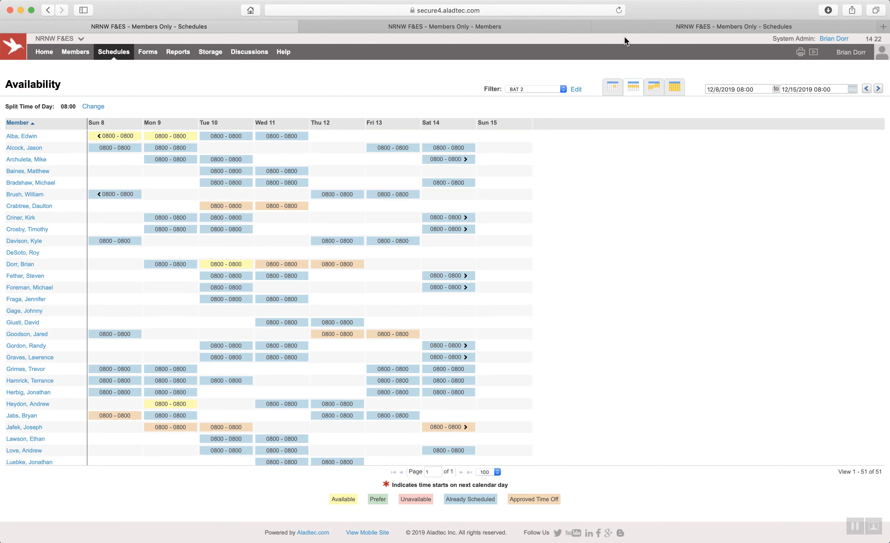
left_click(625, 27)
Step: Examine the weekly shifts for open positions and minimum staffing violations, especially Station 91 (E91) on Monday, December 9
scroll(299, 240, "down", 3)
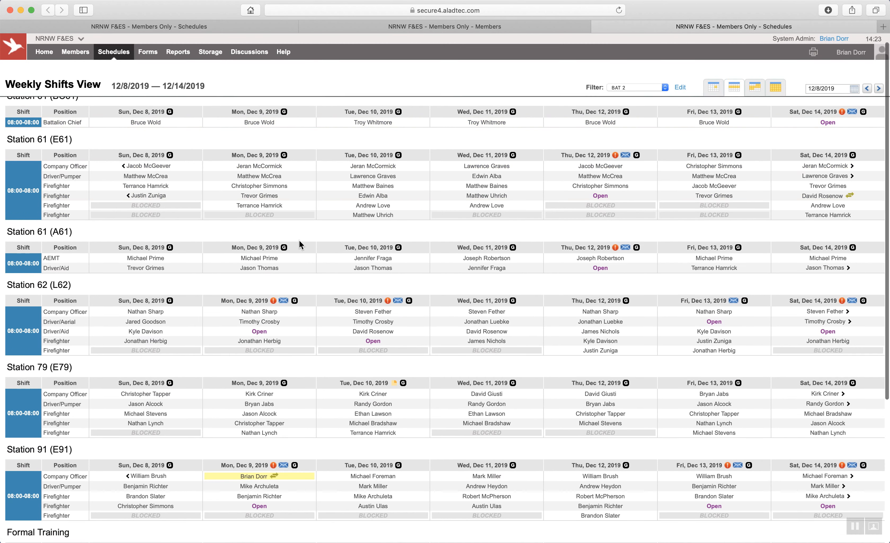
mouse_move(274, 259)
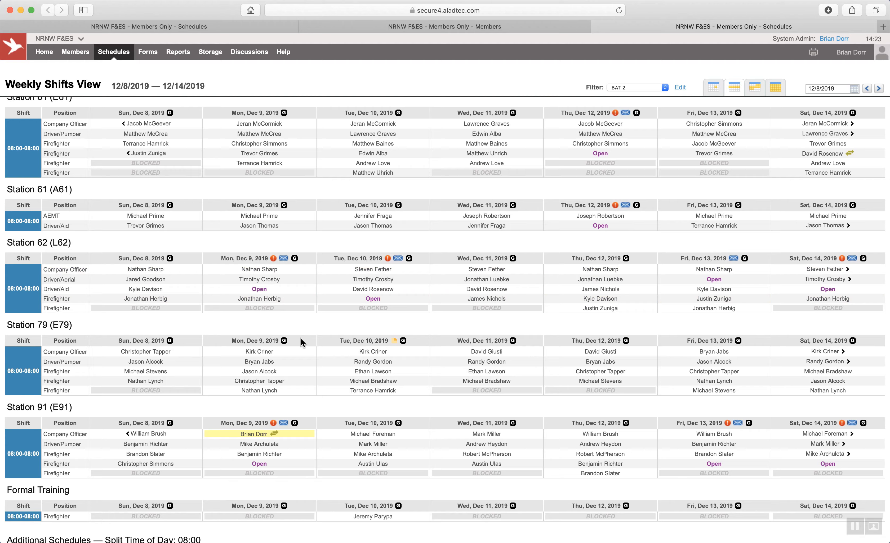
scroll(300, 338, "down", 3)
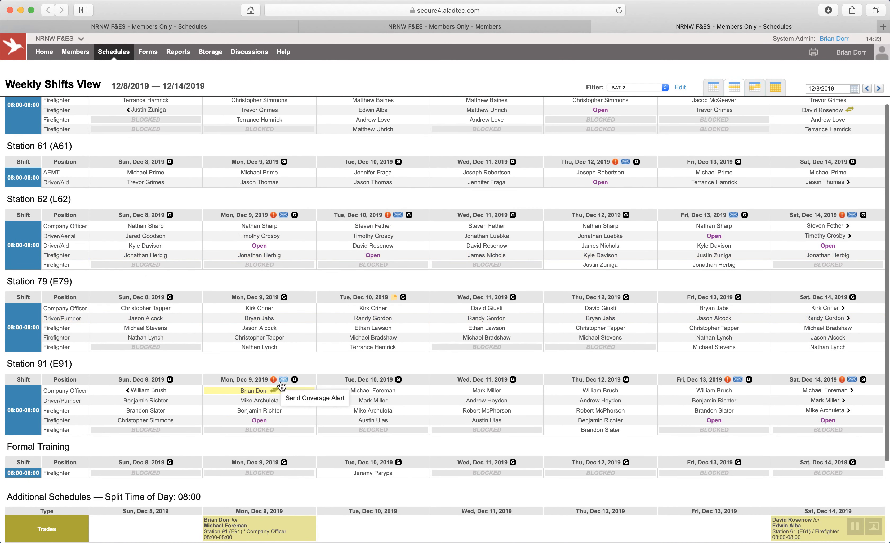
mouse_move(275, 381)
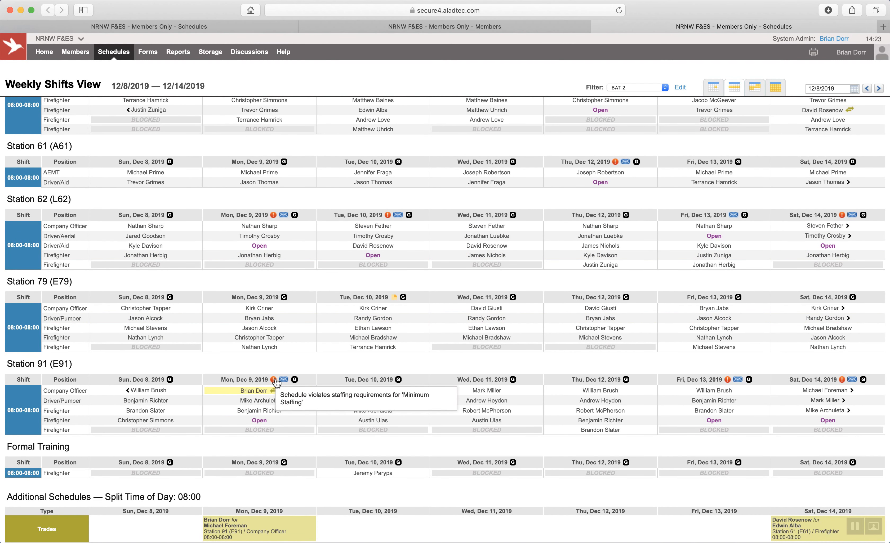
scroll(275, 383, "up", 5)
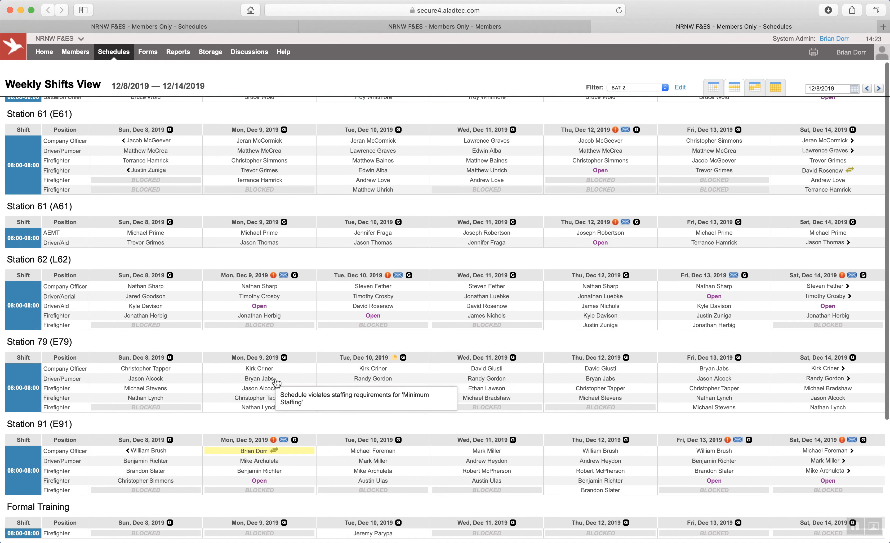
scroll(283, 272, "down", 8)
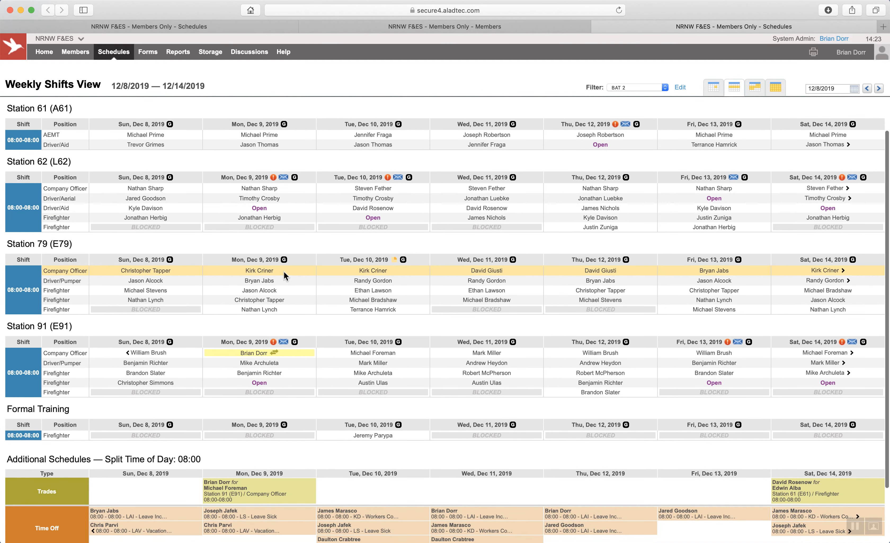
scroll(283, 271, "up", 10)
scroll(284, 272, "down", 10)
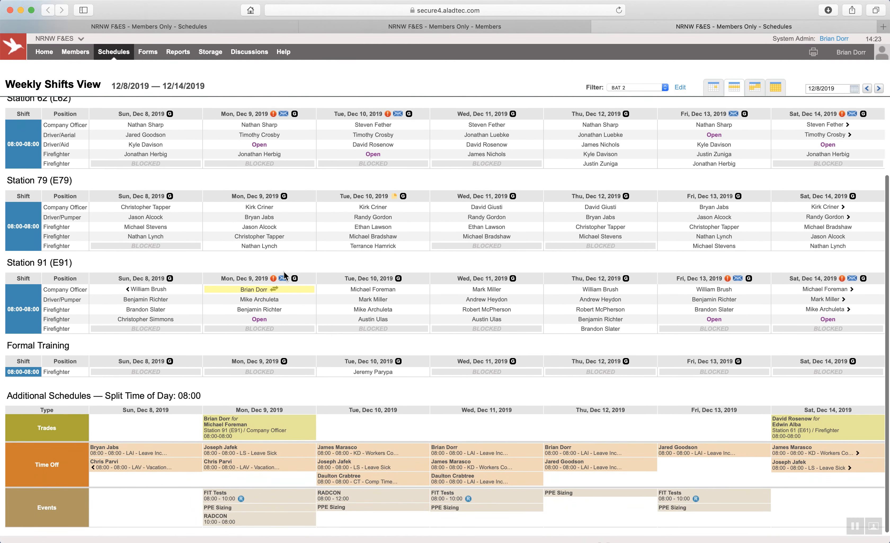
scroll(284, 272, "up", 4)
scroll(305, 238, "up", 4)
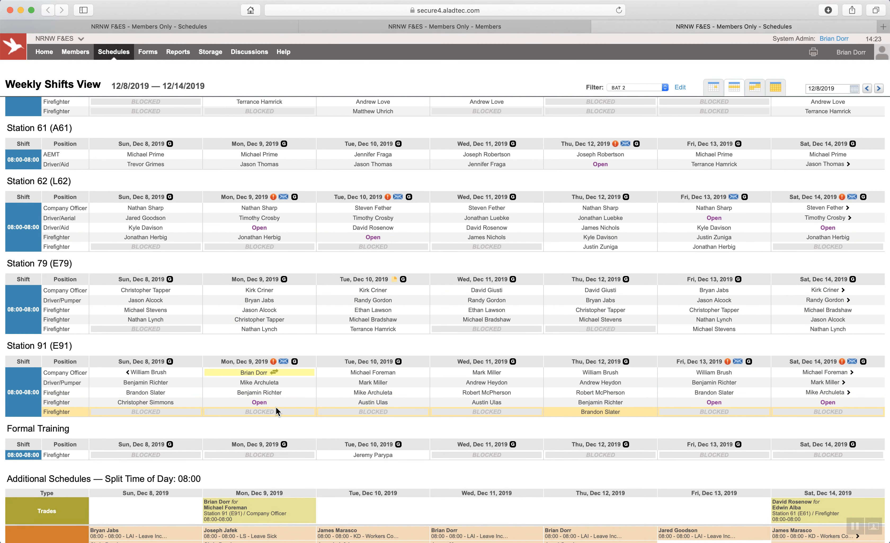
scroll(293, 249, "up", 5)
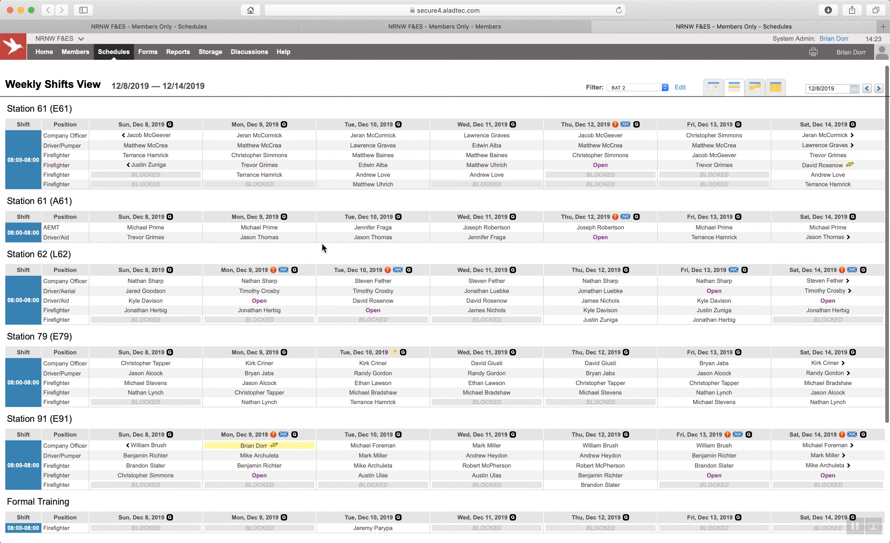
scroll(302, 272, "down", 5)
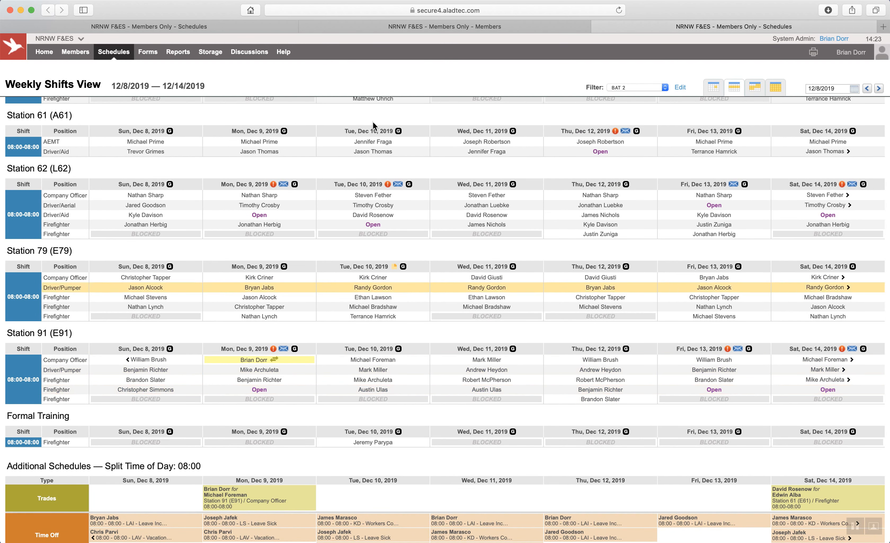
Step: Filter the member database by VOT 91 and sort it by Last VOT in ascending order
left_click(442, 27)
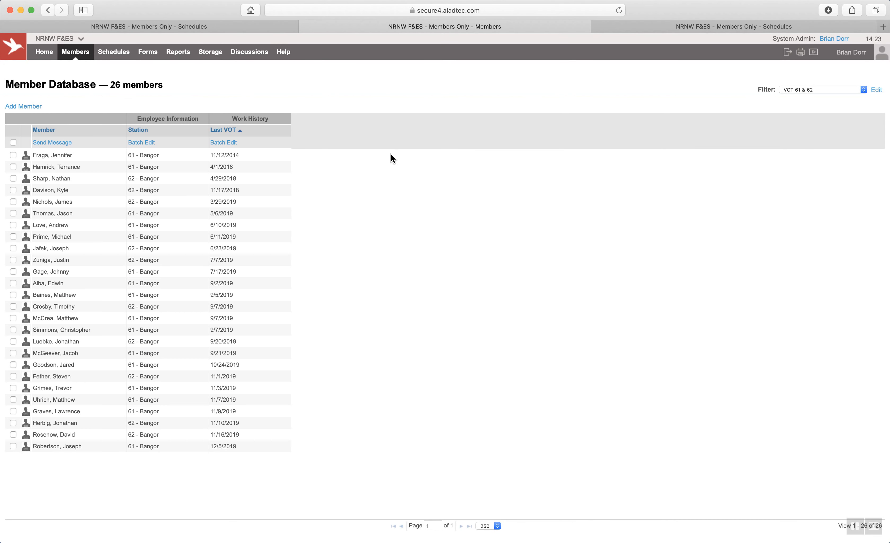
left_click(839, 90)
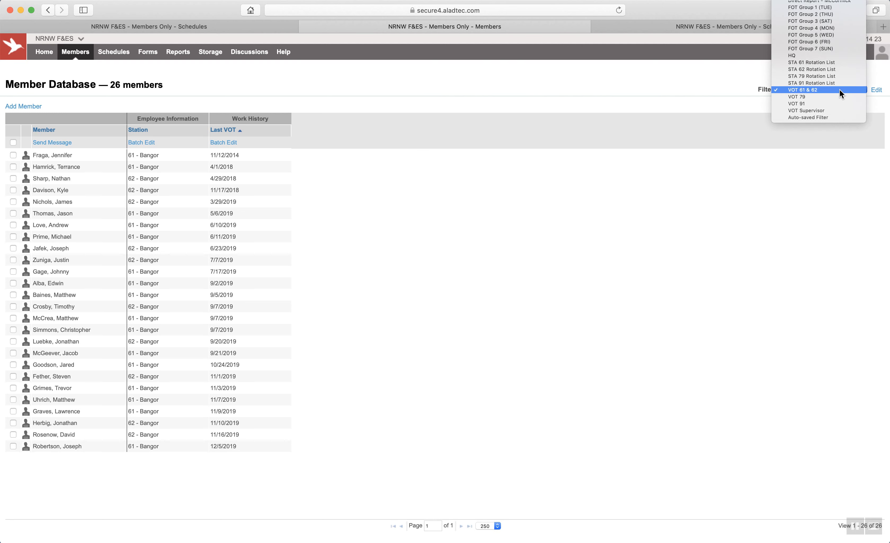
left_click(831, 104)
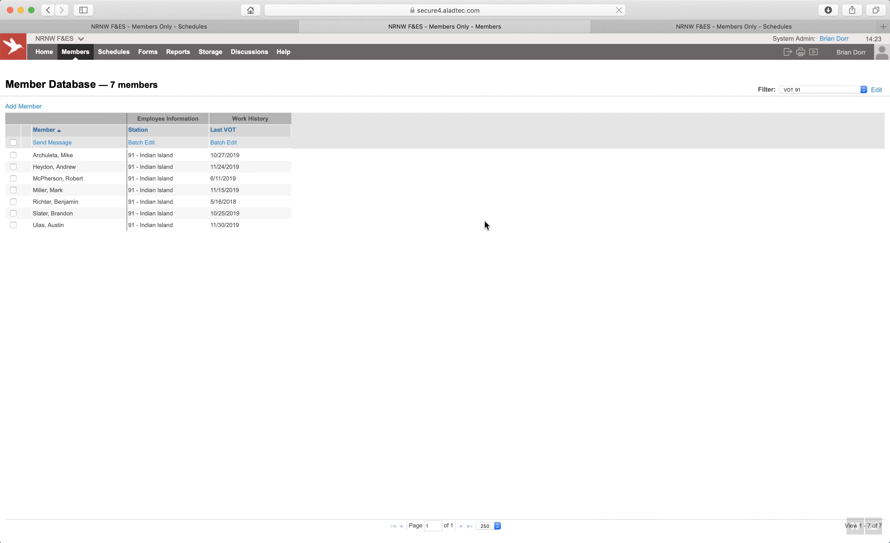
left_click(228, 130)
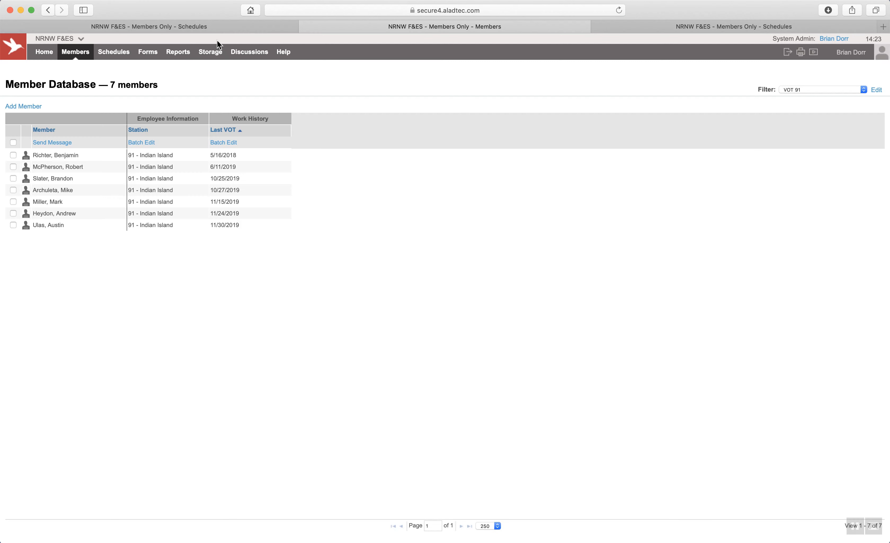
Step: Check the Availability schedule for Station 91 members marked available on Monday the 9th
left_click(227, 28)
scroll(199, 302, "down", 5)
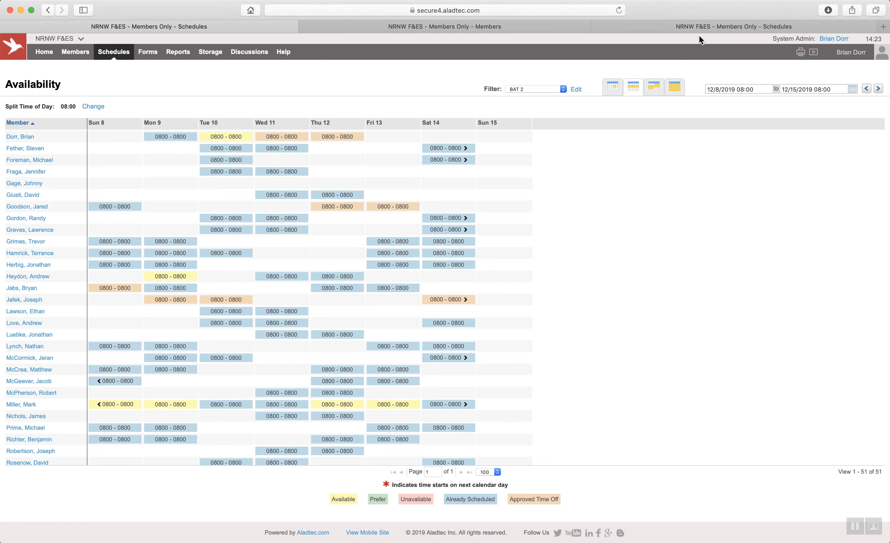
Step: Compare Station 91's open position on Monday, December 9 in the Weekly Shifts View with the Last VOT order in the VOT 91 member list
left_click(707, 28)
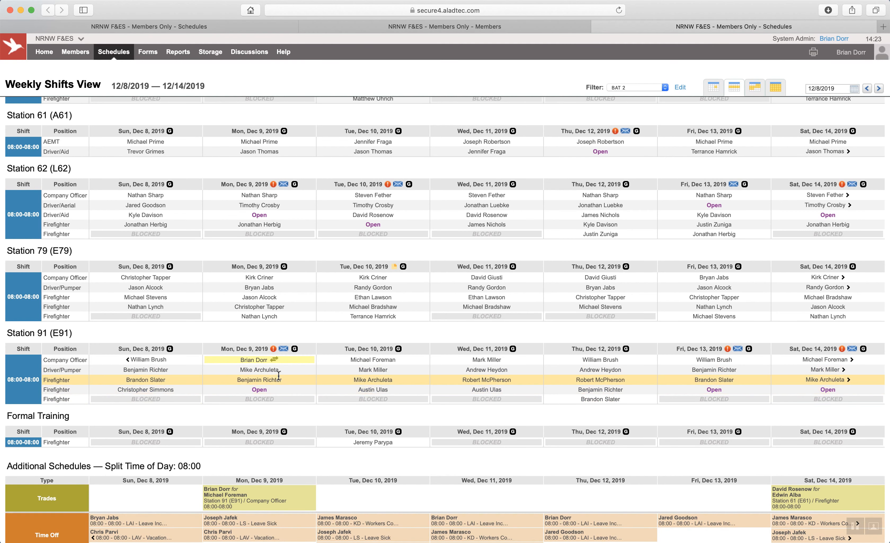
left_click(378, 27)
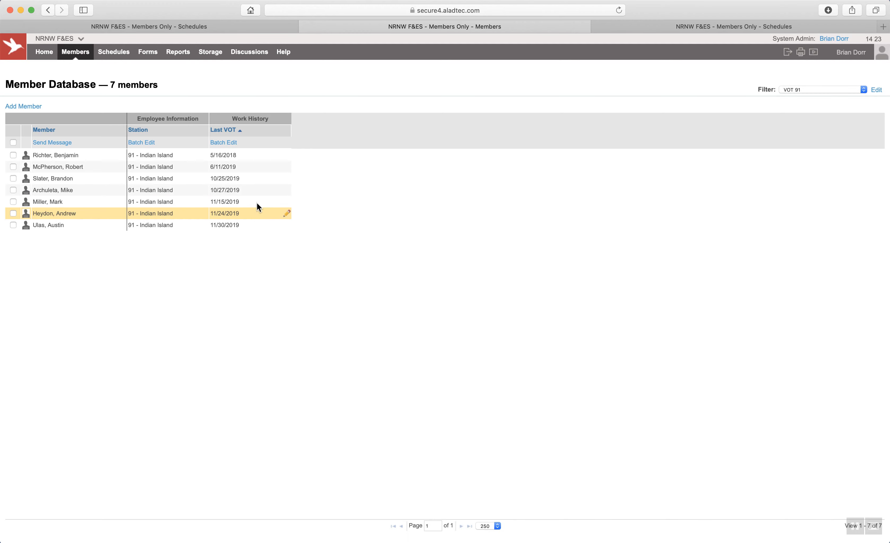
left_click(658, 31)
left_click(558, 27)
left_click(625, 21)
left_click(561, 27)
Step: Open the Hourly Editor in place of the Availability schedule and set its date to Monday, December 9, 2019
left_click(239, 27)
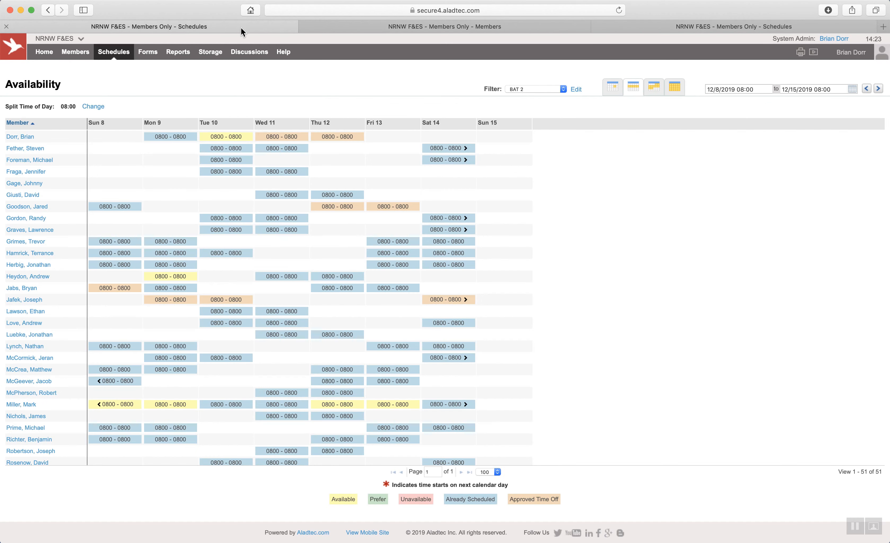
mouse_move(113, 51)
left_click(122, 121)
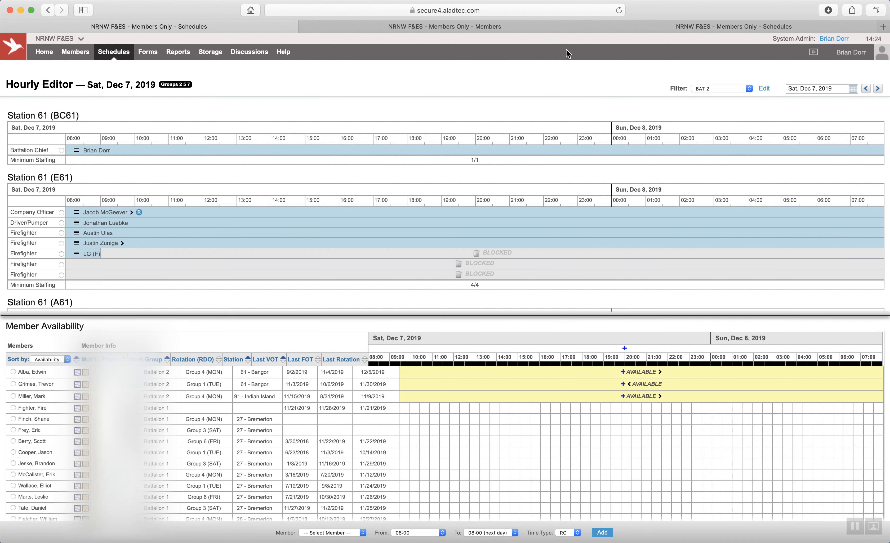
left_click(852, 88)
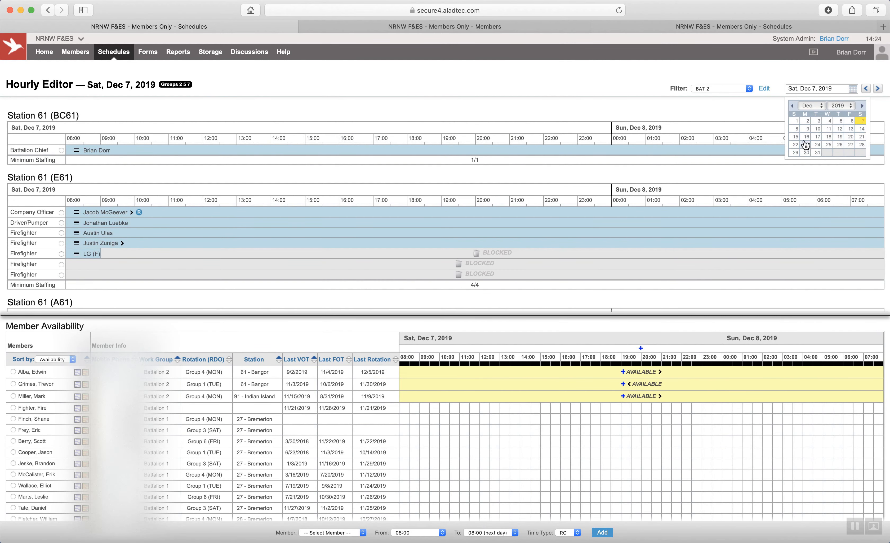
left_click(806, 129)
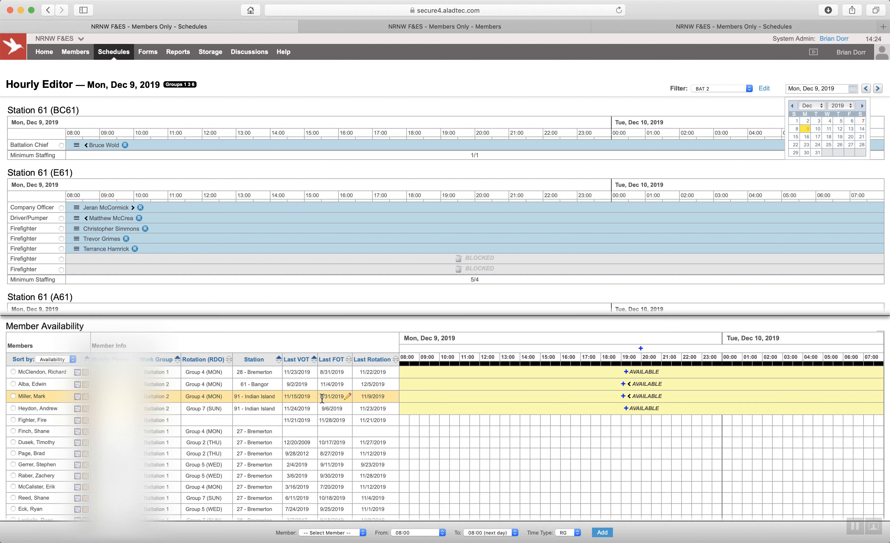
Step: Open the date editor for the available Station 91 member's 11/15/2019 Last VOT entry, dismiss it, and return to the Home page
left_click(313, 395)
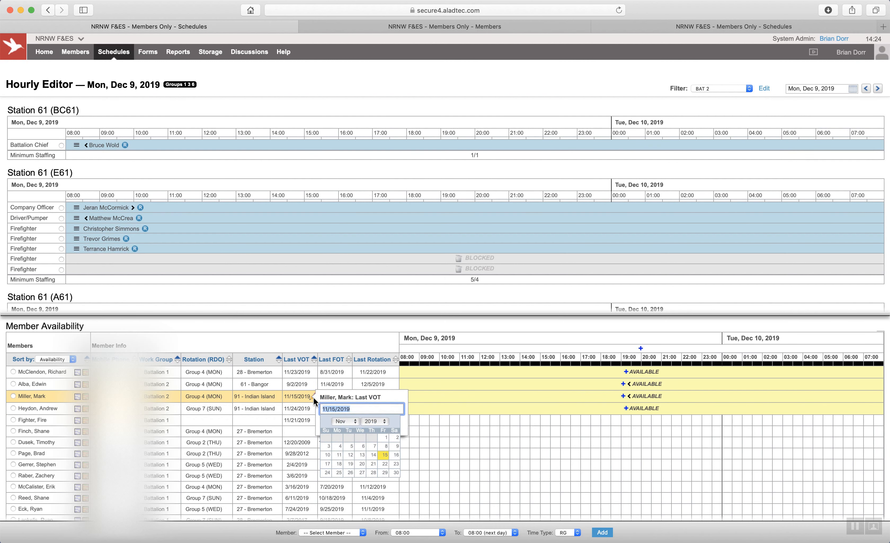
left_click(408, 325)
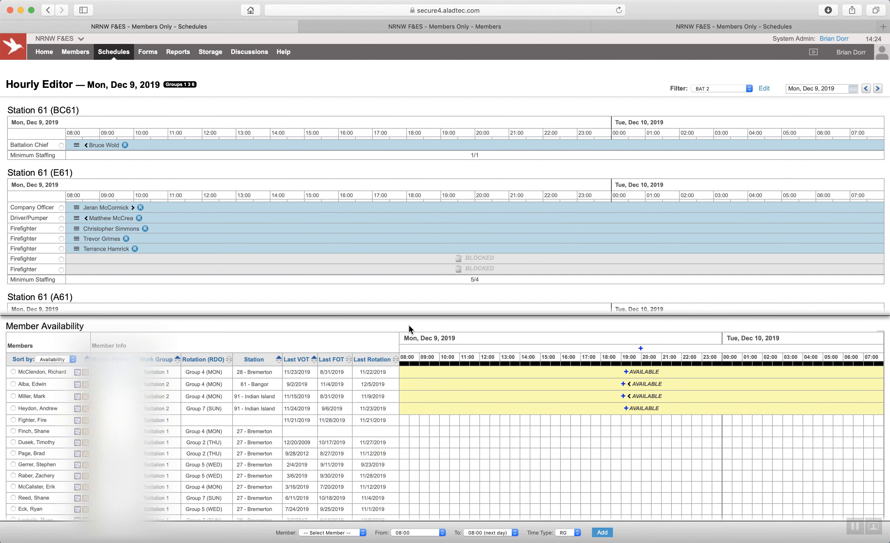
left_click(45, 51)
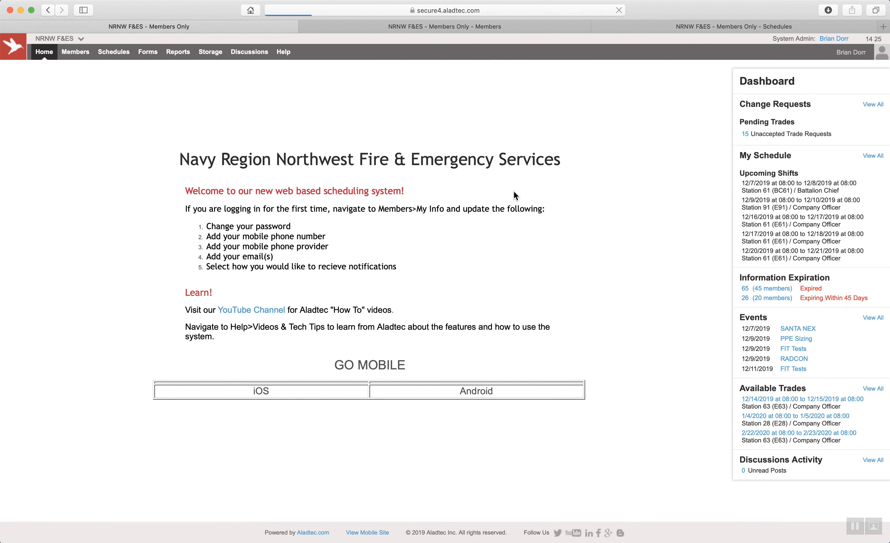